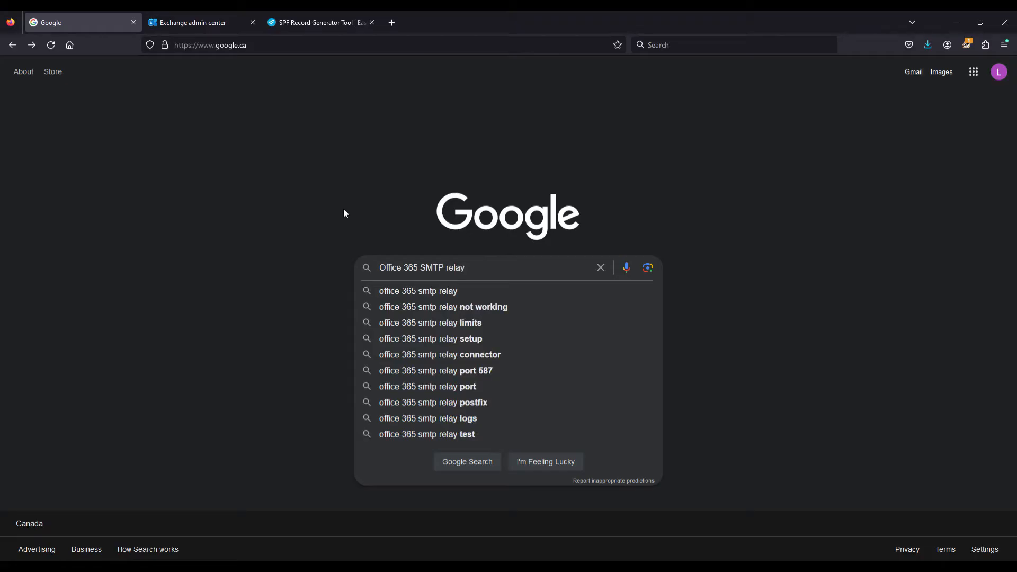
Step: Search Google for Office 365 SMTP relay and open Microsoft Learn's multifunction device article at Option 1, SMTP AUTH client submission
key(Return)
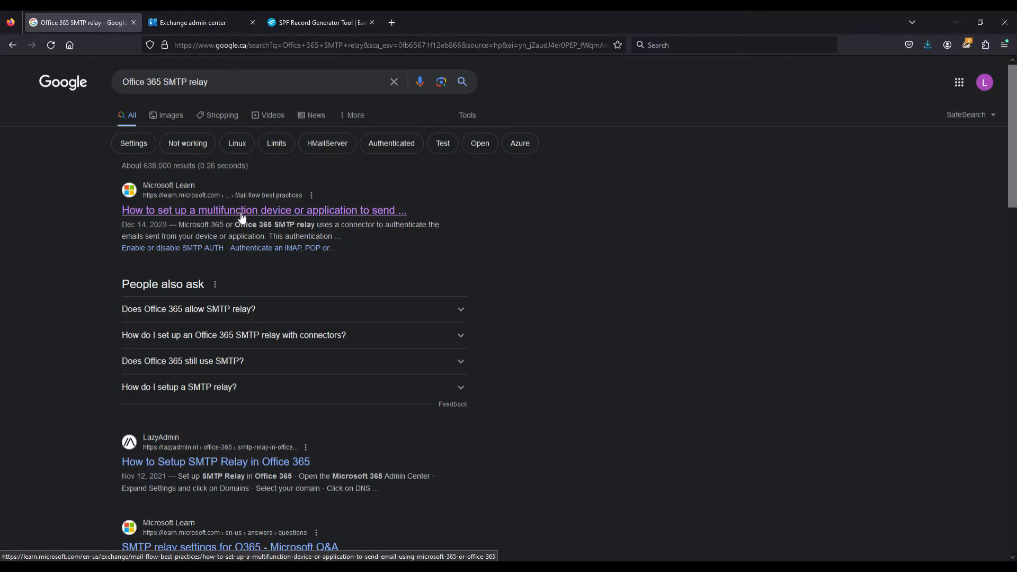
click(324, 212)
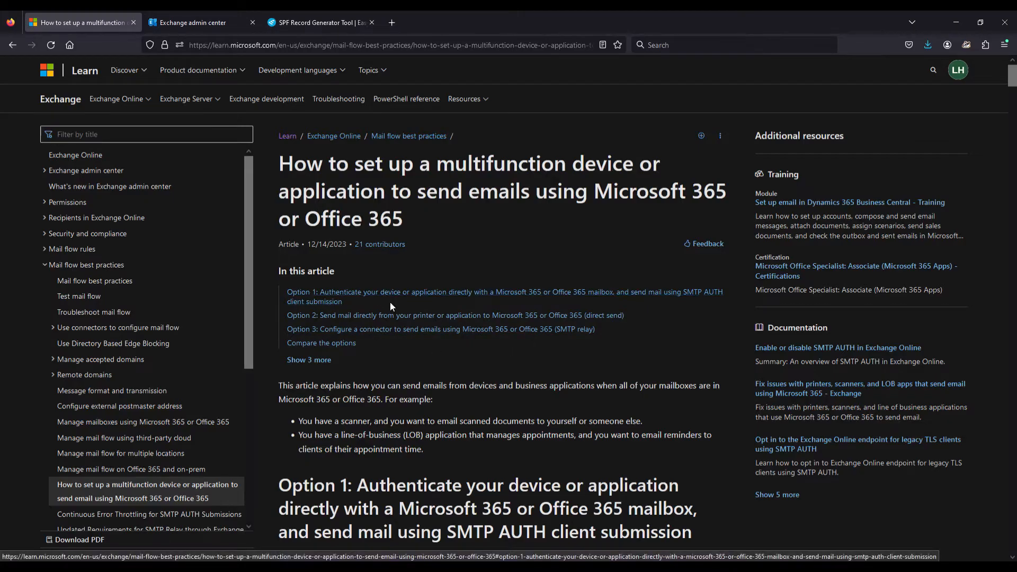
scroll(532, 315, down, 4)
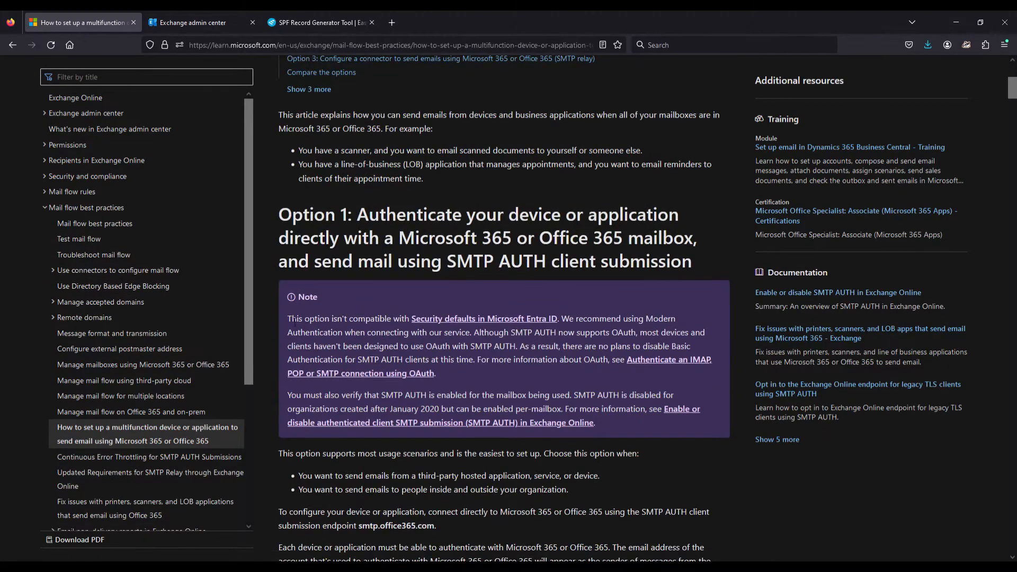
scroll(311, 224, down, 2)
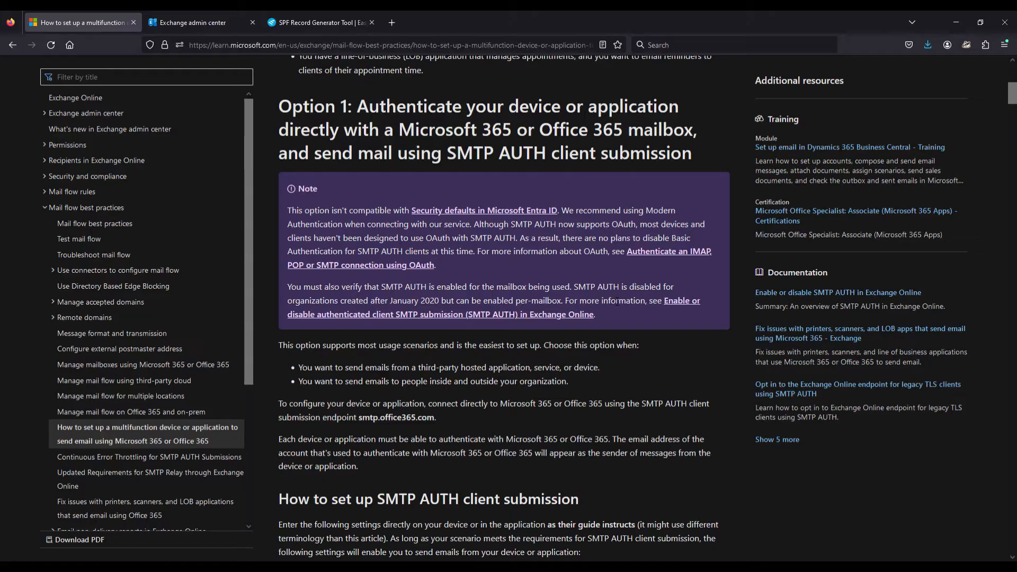
Step: Read Option 2 on direct send, covering when to choose it, its recipient restriction, settings, features and requirements
scroll(615, 307, down, 20)
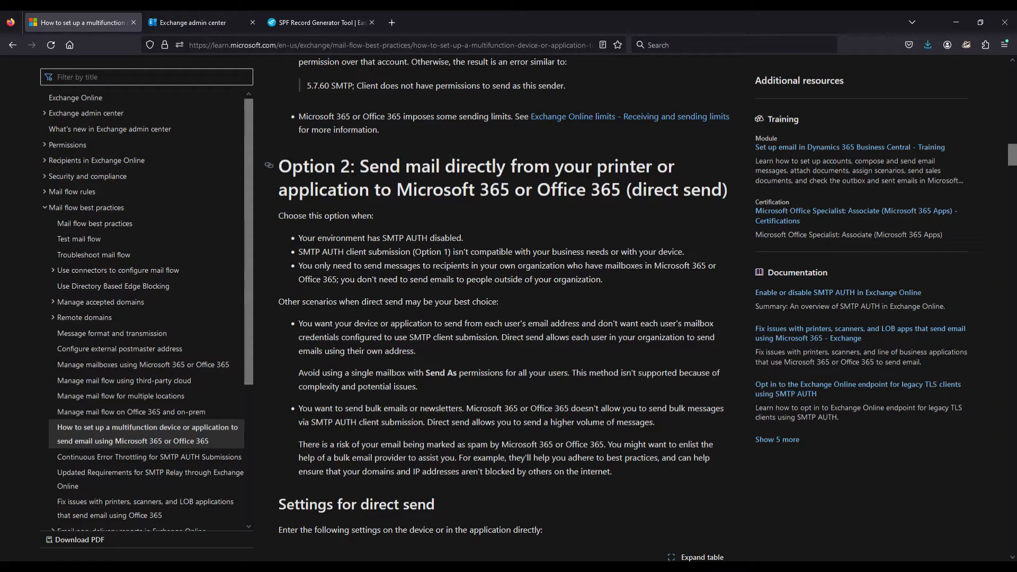
scroll(539, 189, down, 1)
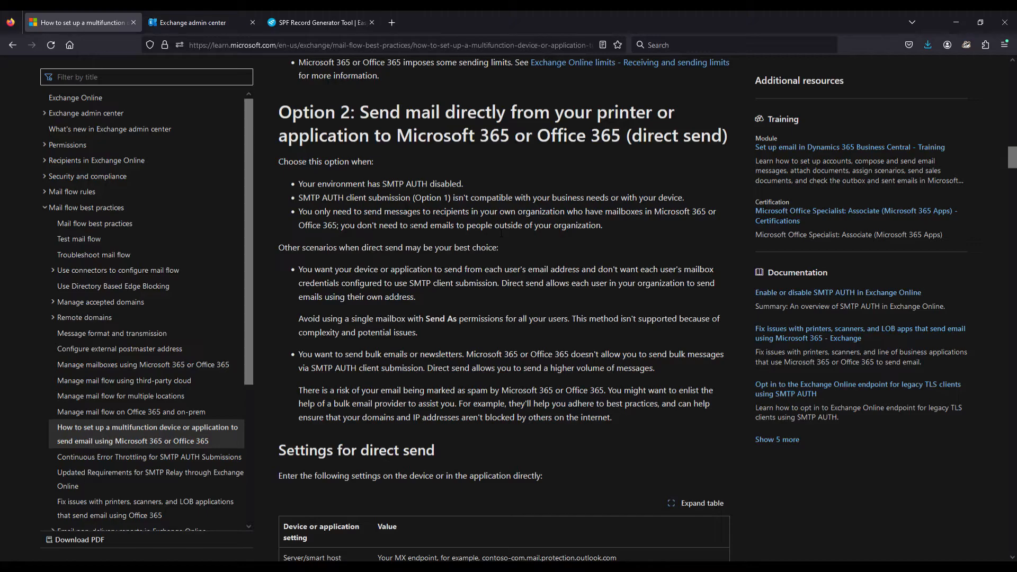
drag(302, 212, 567, 214)
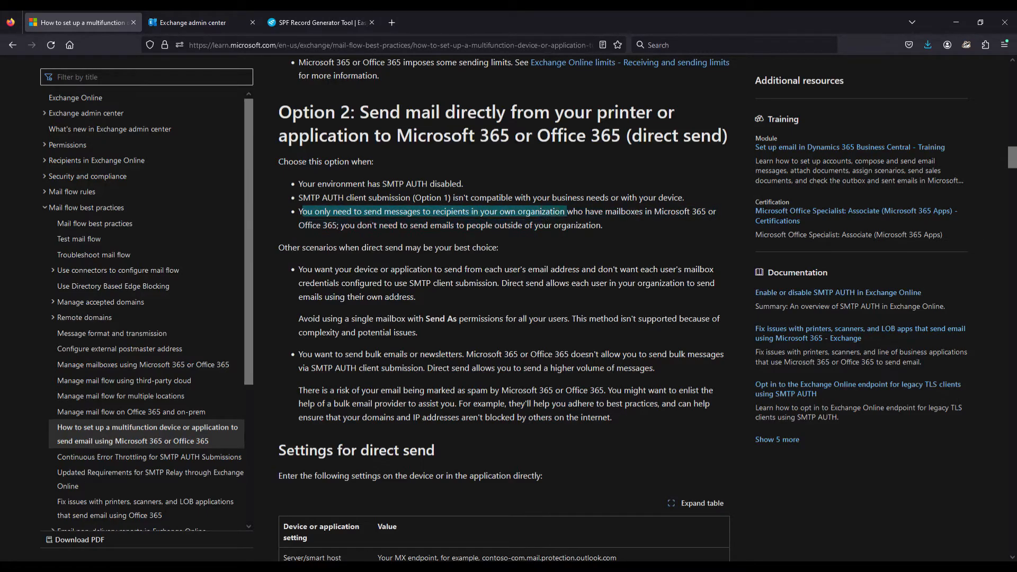
click(646, 244)
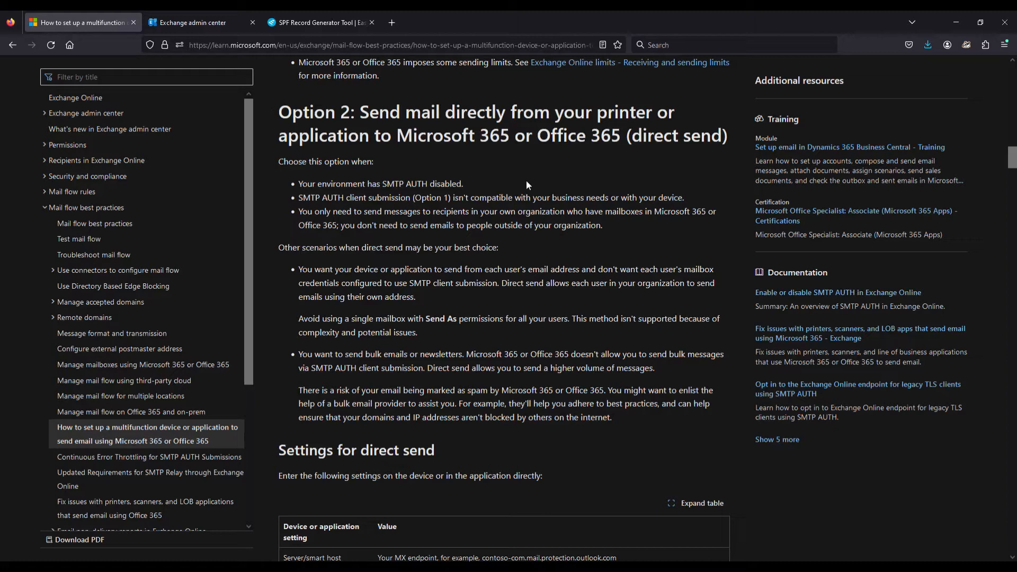
scroll(525, 212, down, 10)
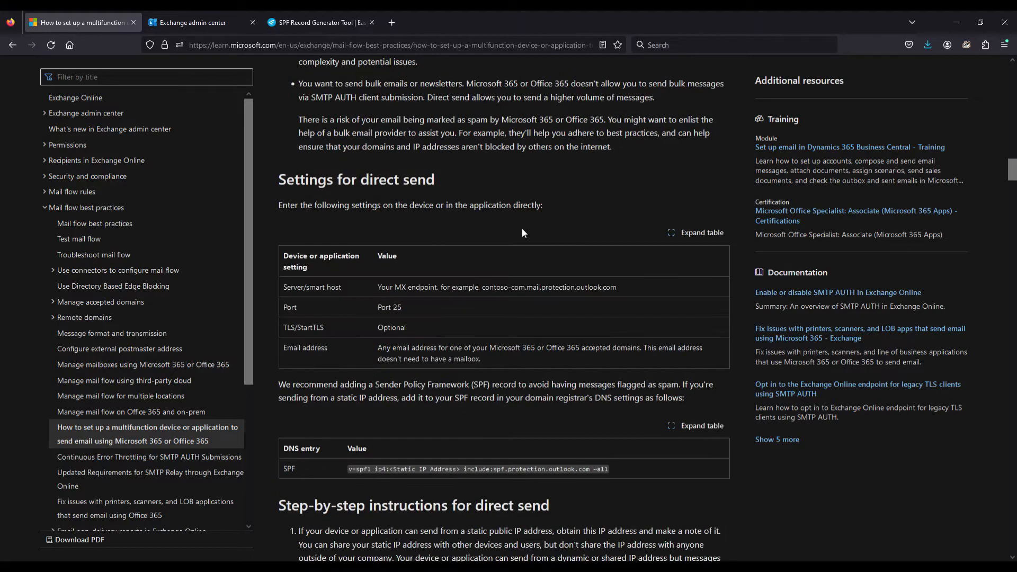
scroll(524, 233, down, 20)
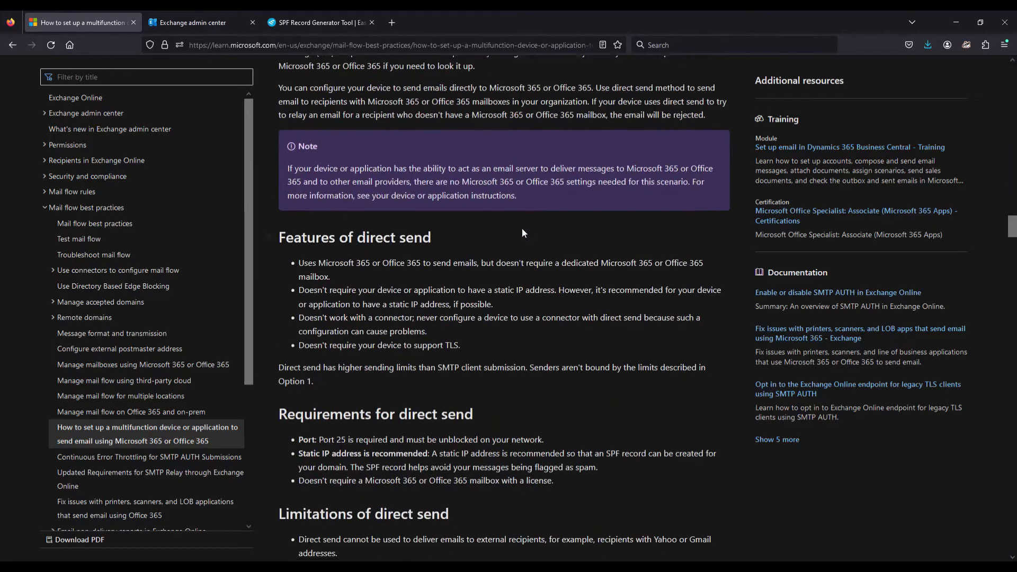
Step: Read Option 3 on SMTP relay, comparing the TLS certificate-based connector settings with the IP address-based connector settings
scroll(522, 233, down, 4)
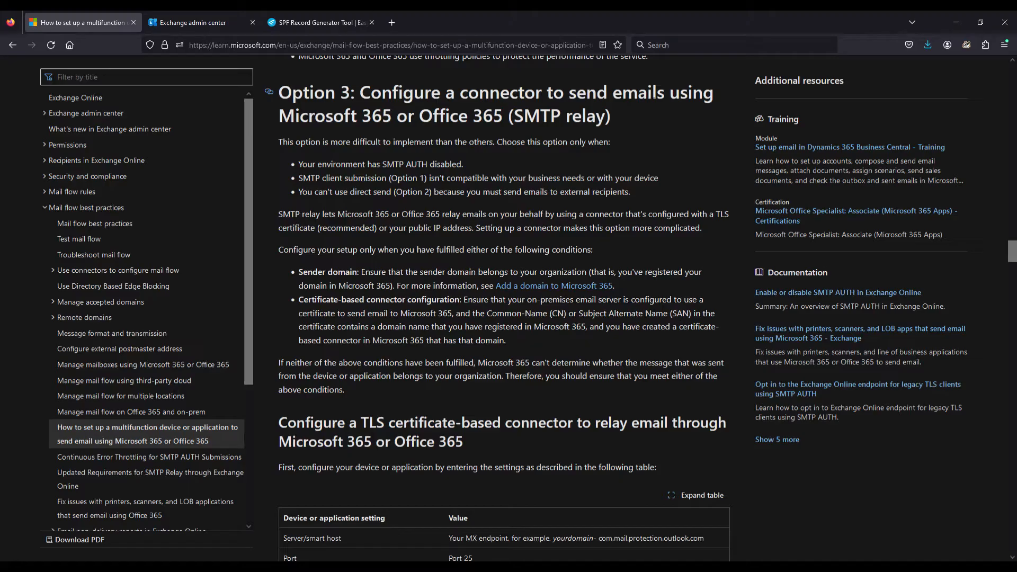
drag(514, 116, 607, 117)
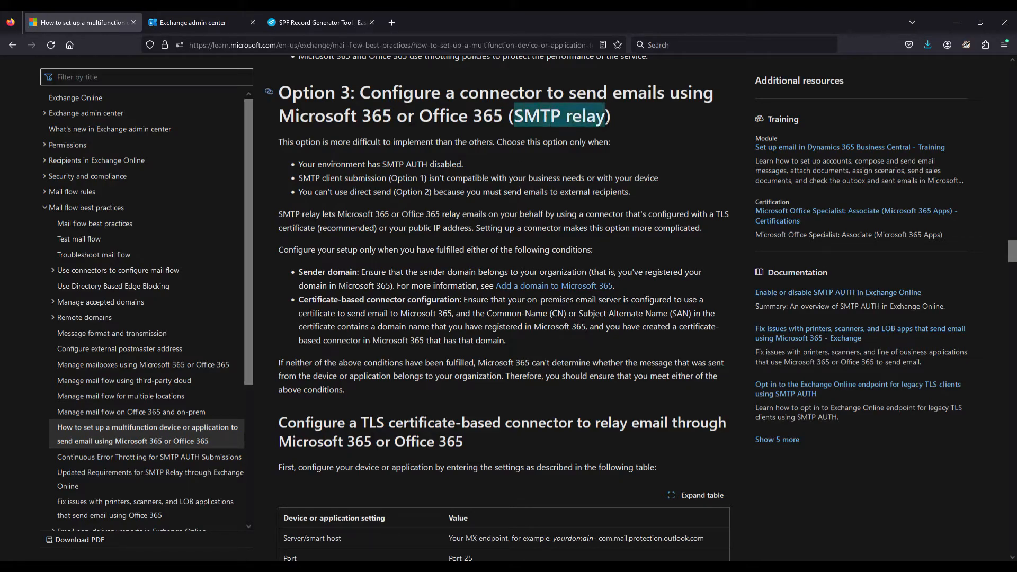
click(640, 135)
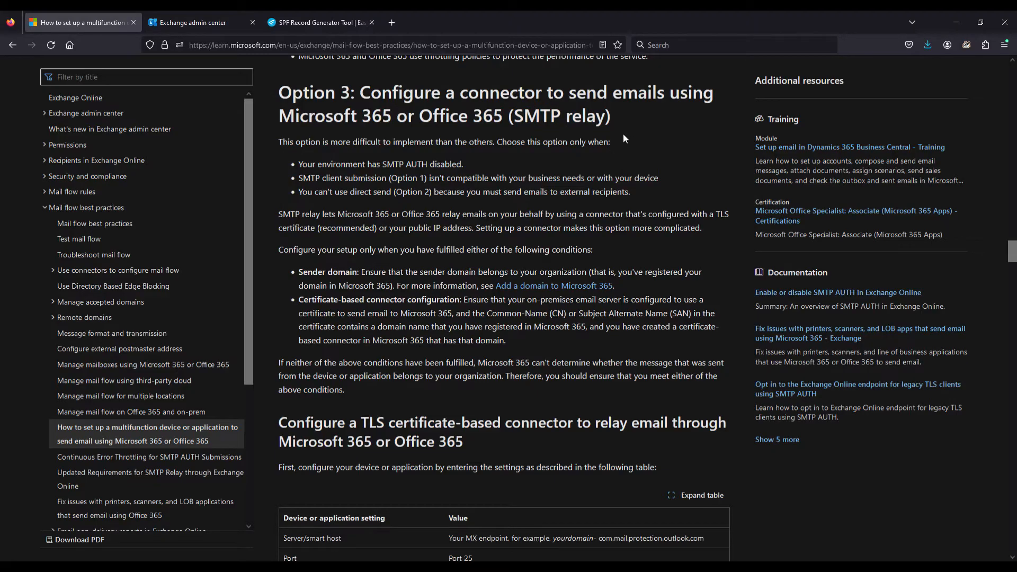
scroll(623, 133, down, 4)
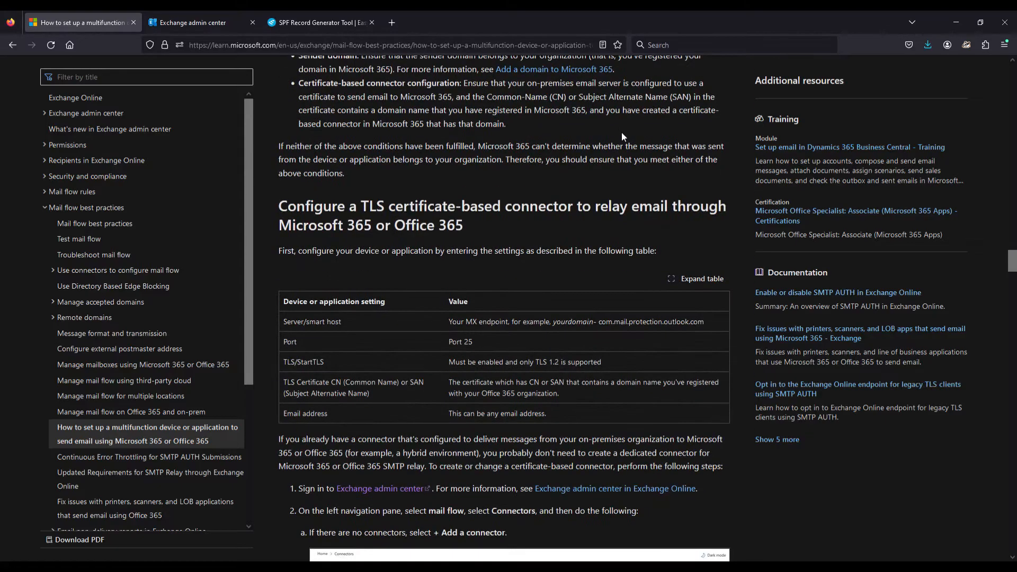
scroll(622, 133, down, 3)
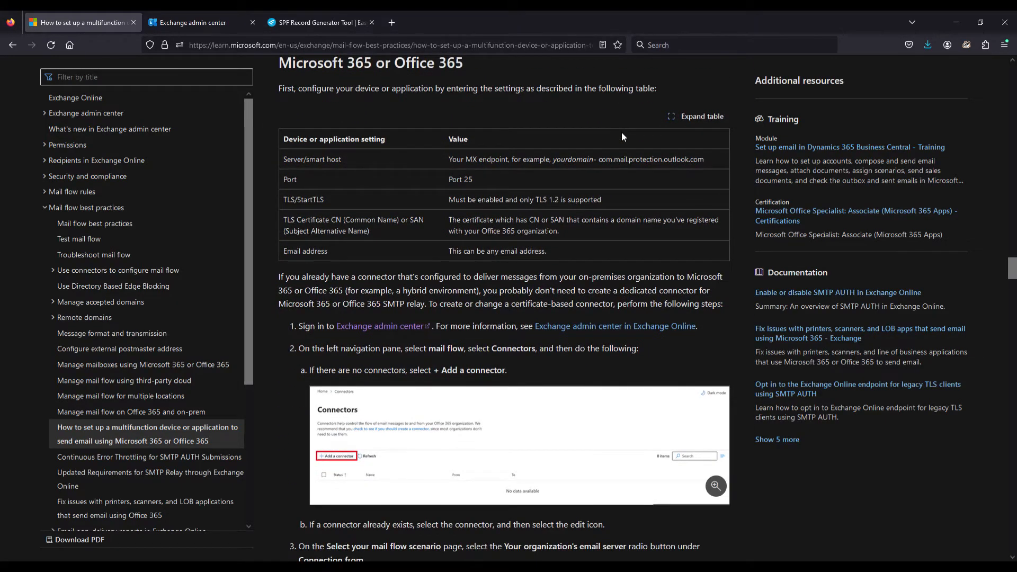
scroll(520, 136, up, 2)
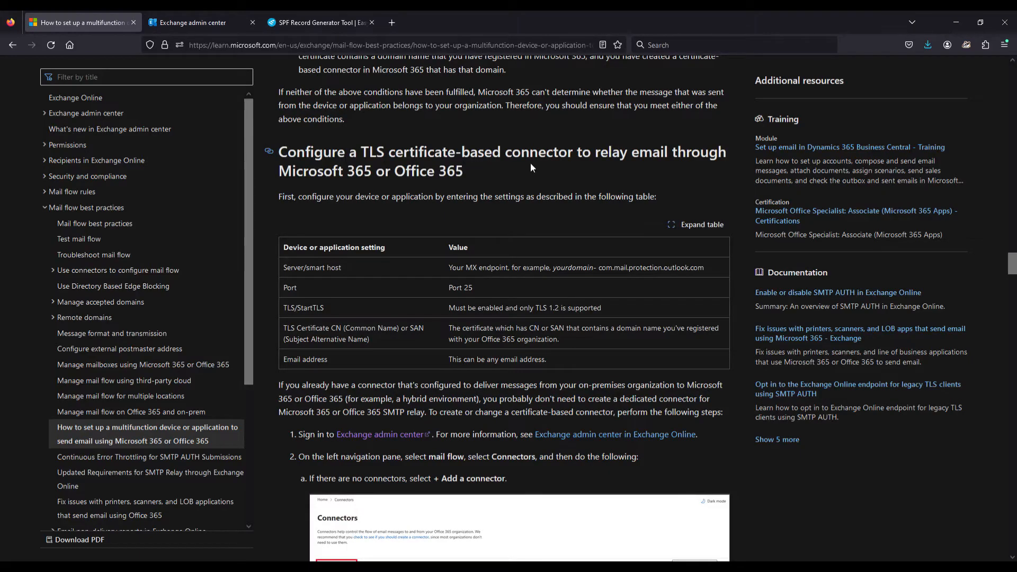
scroll(546, 162, down, 16)
scroll(547, 165, down, 9)
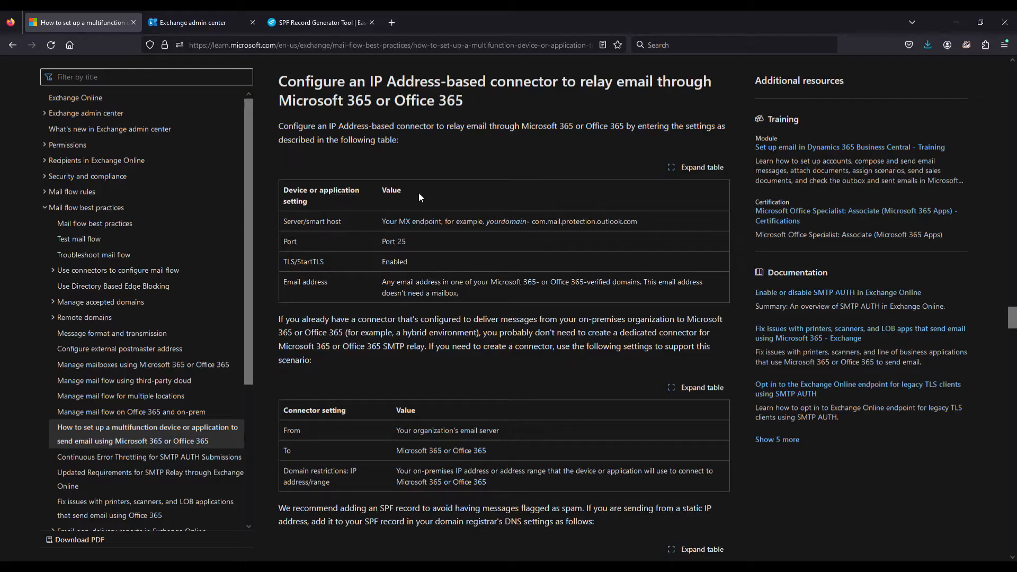
Step: Switch to the Exchange admin center and start a new connector from the organization's email server to Office 365
click(214, 24)
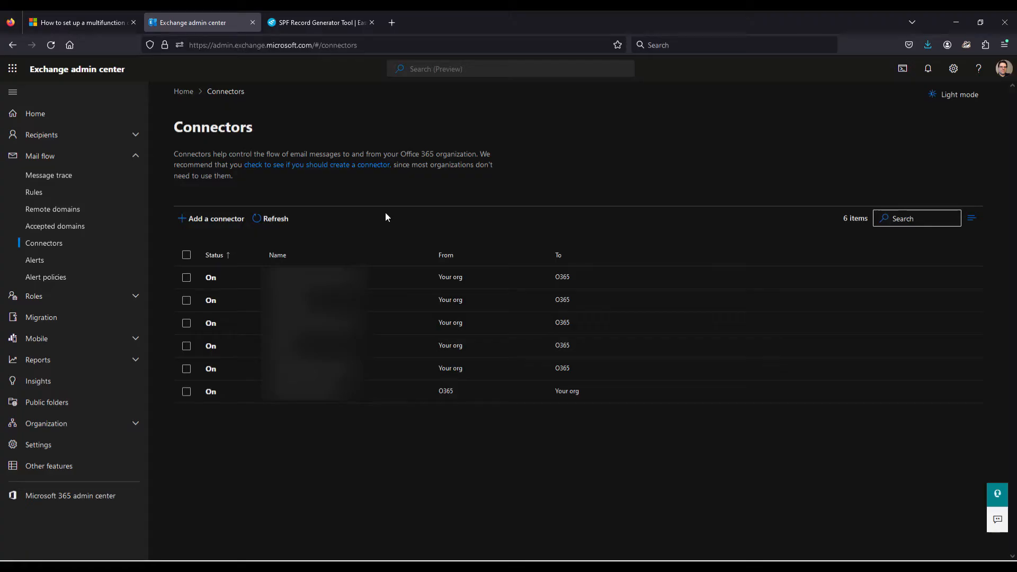
click(216, 220)
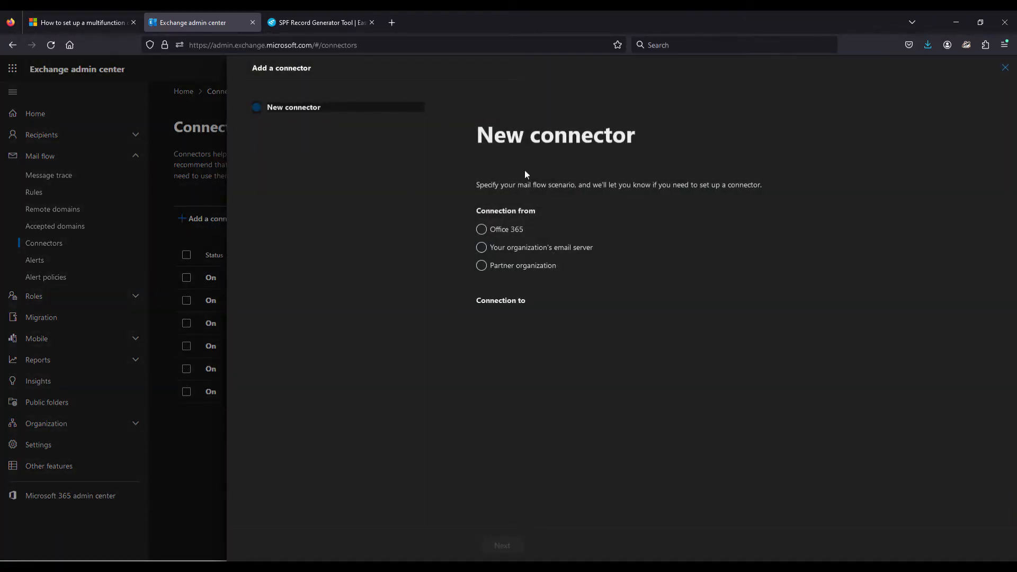
click(496, 251)
click(482, 248)
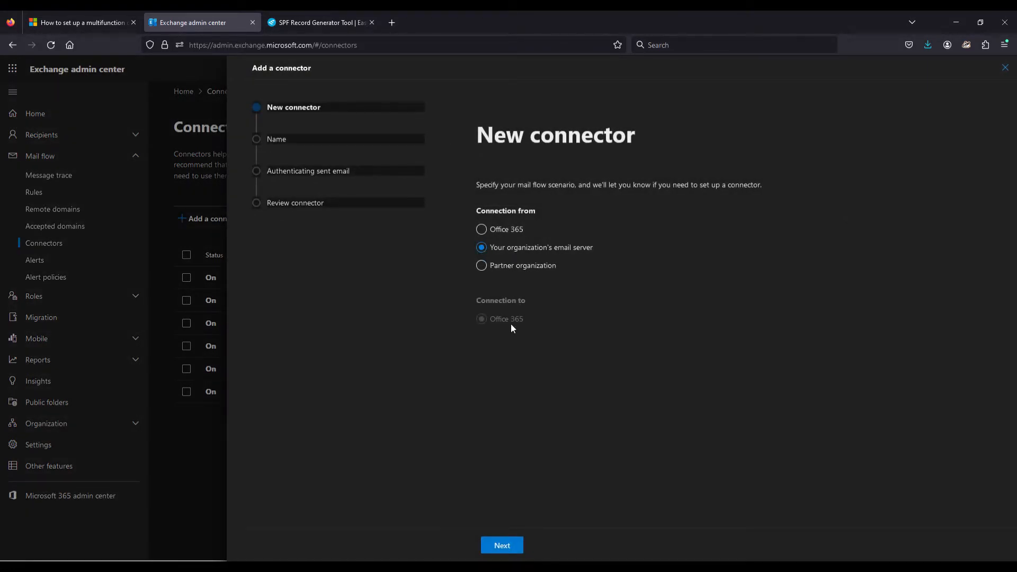
click(501, 545)
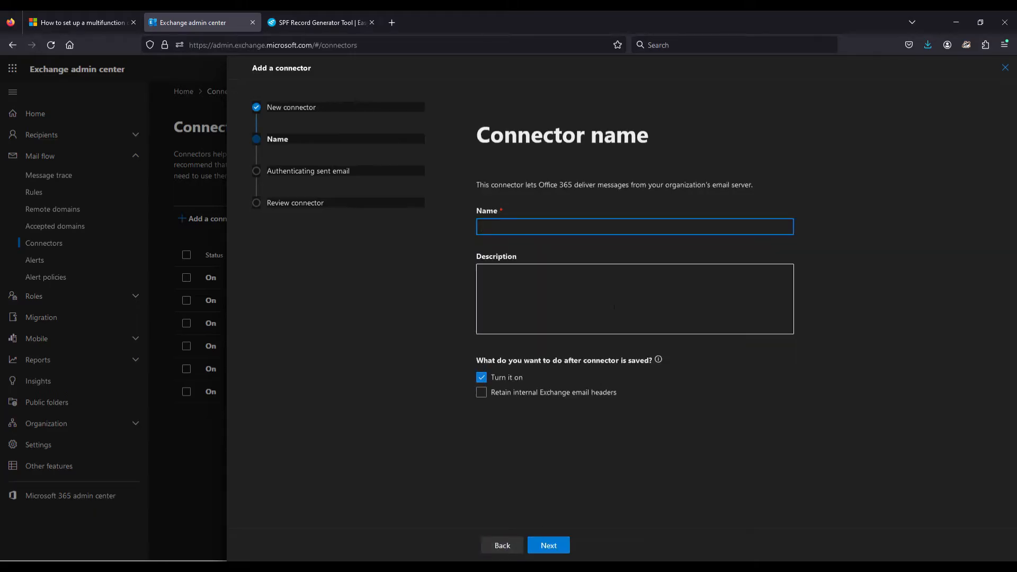
text(Ou)
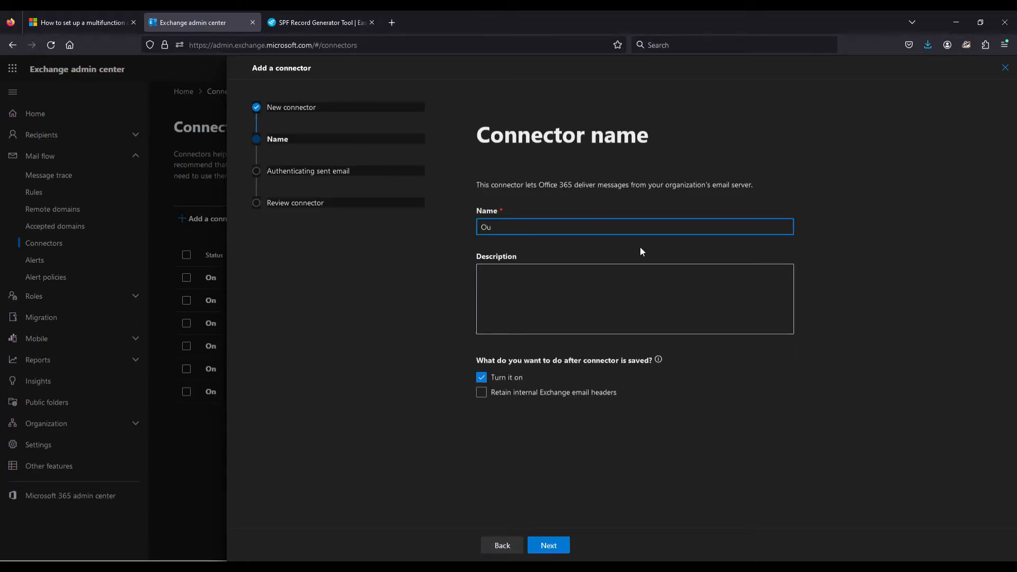
text(r test connector)
key(BackSpace)
key(BackSpace)
key(BackSpace)
key(BackSpace)
key(BackSpace)
key(BackSpace)
key(BackSpace)
key(BackSpace)
key(BackSpace)
key(BackSpace)
key(BackSpace)
key(BackSpace)
key(BackSpace)
key(BackSpace)
key(BackSpace)
key(BackSpace)
key(BackSpace)
Step: Name the connector Cloud application, enable retaining internal Exchange email headers, and continue to the email authentication settings
text(Cloud application)
click(483, 396)
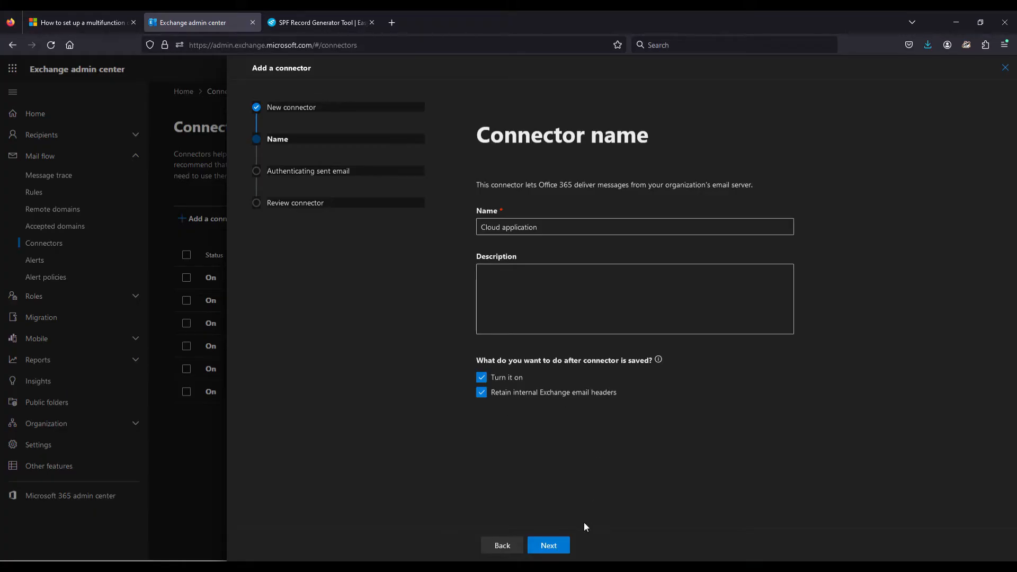
click(566, 547)
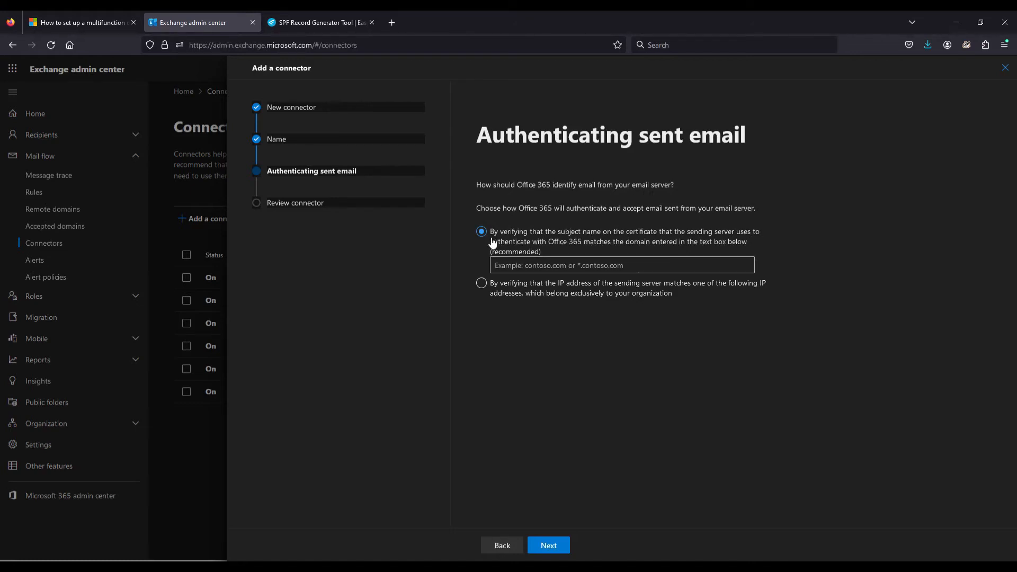
Step: Authenticate sent email by the sending server's IP address, add 12.34.56.78, and continue to the connector review
click(482, 283)
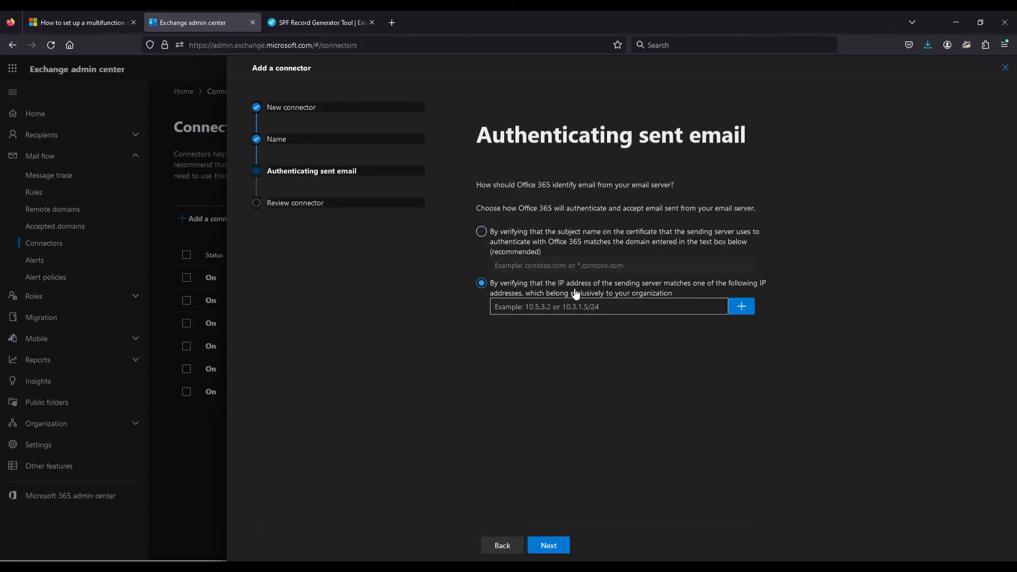
click(622, 312)
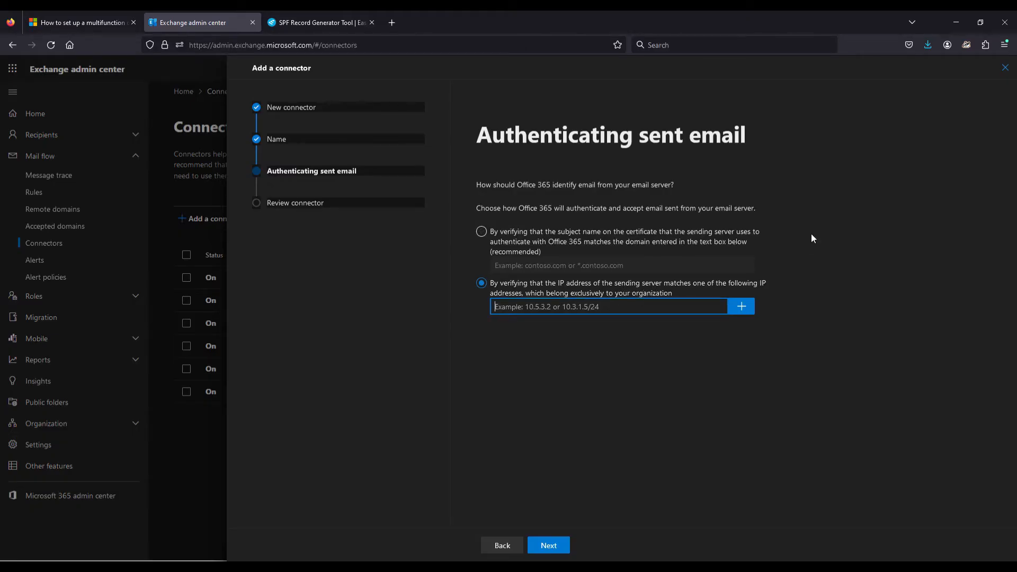
text(12.34.56.78)
click(743, 307)
click(549, 545)
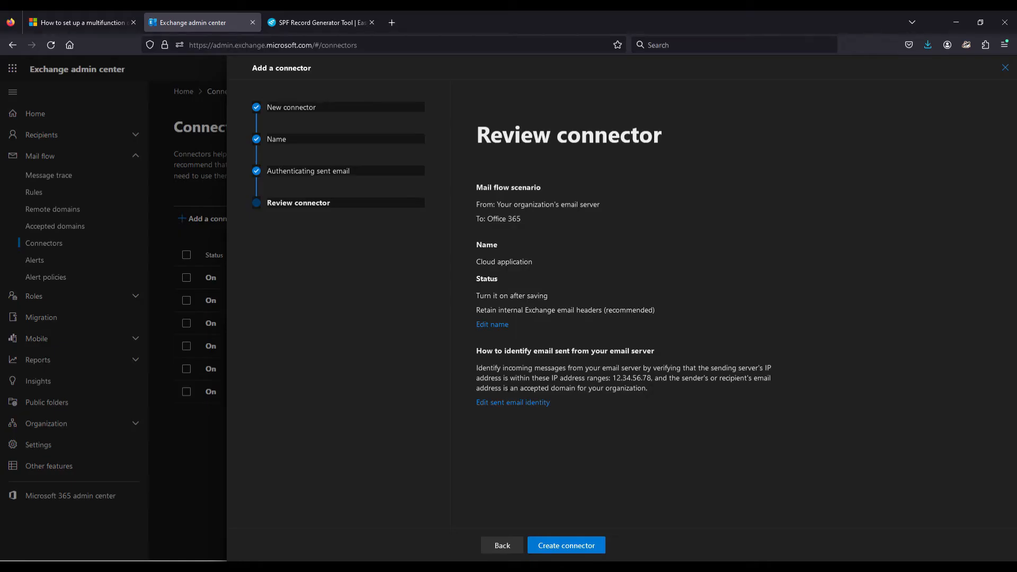
Step: Review how the connector identifies incoming email, checking the allowed IP address and the accepted domain condition
drag(612, 378, 653, 379)
click(662, 384)
drag(662, 382, 684, 395)
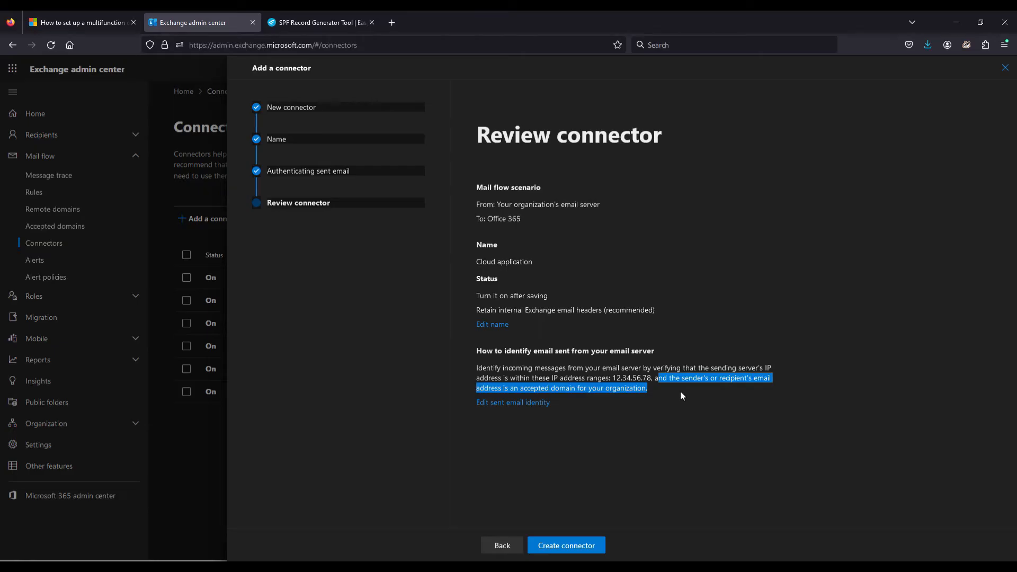
click(662, 390)
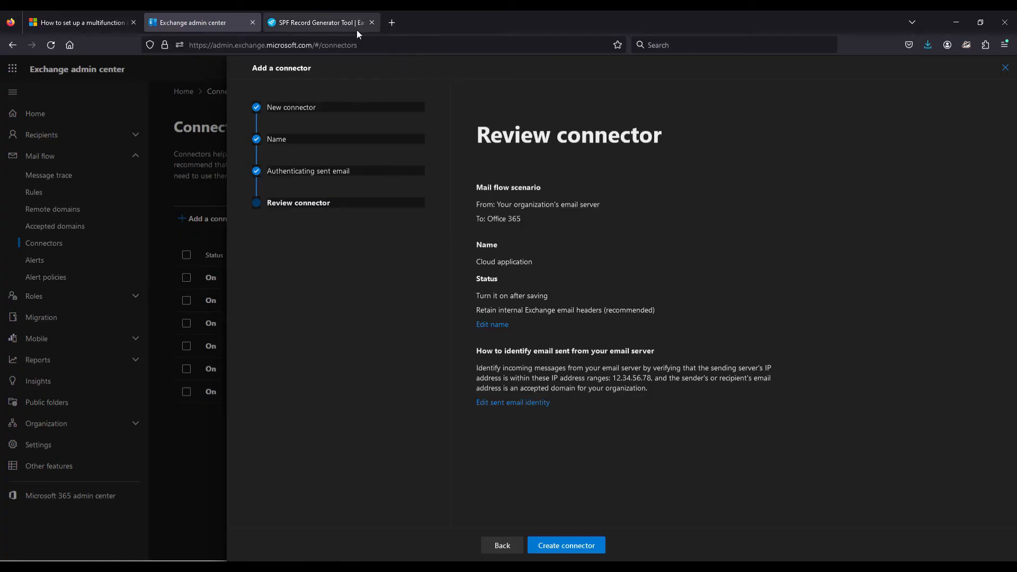
Step: Switch to the EasyDMARC SPF Record Generator and examine the SPF record looked up for example.org
click(321, 21)
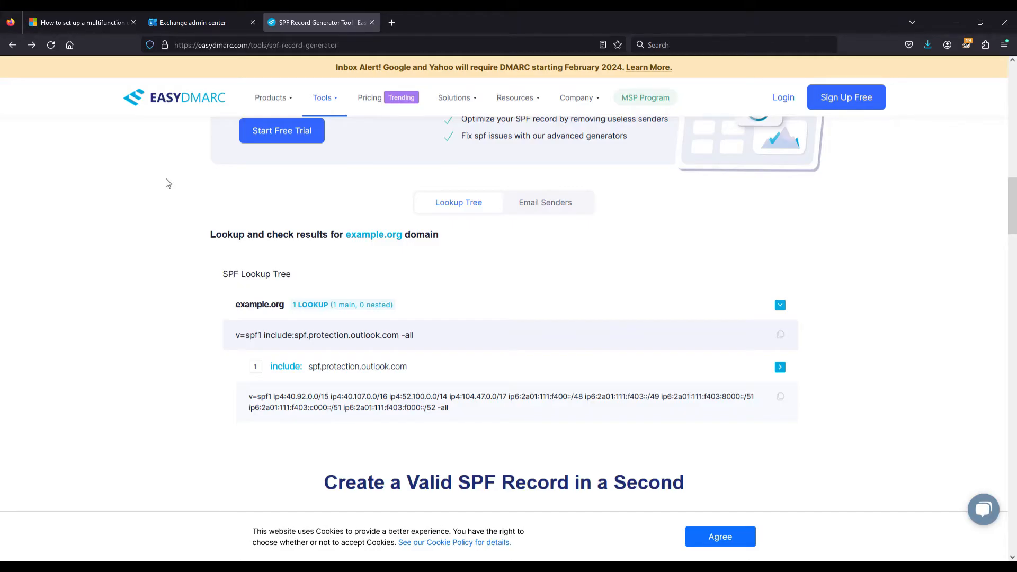
drag(438, 341, 233, 340)
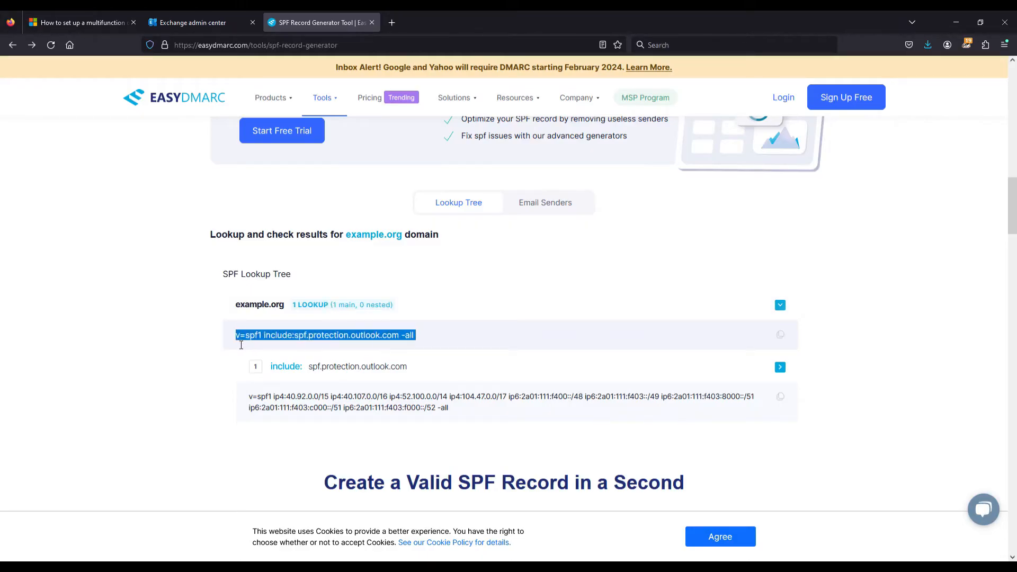
click(218, 380)
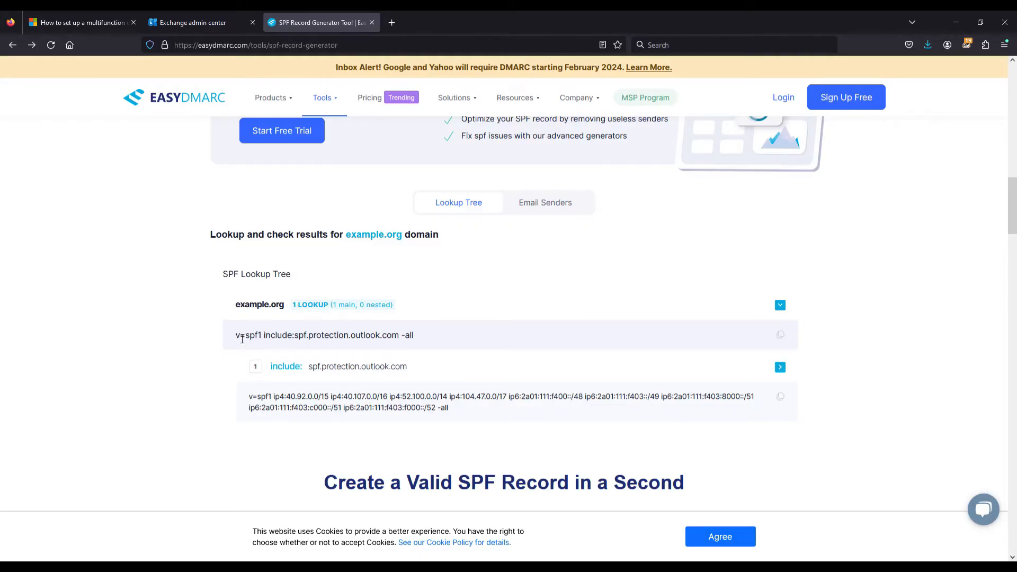
drag(236, 339, 432, 339)
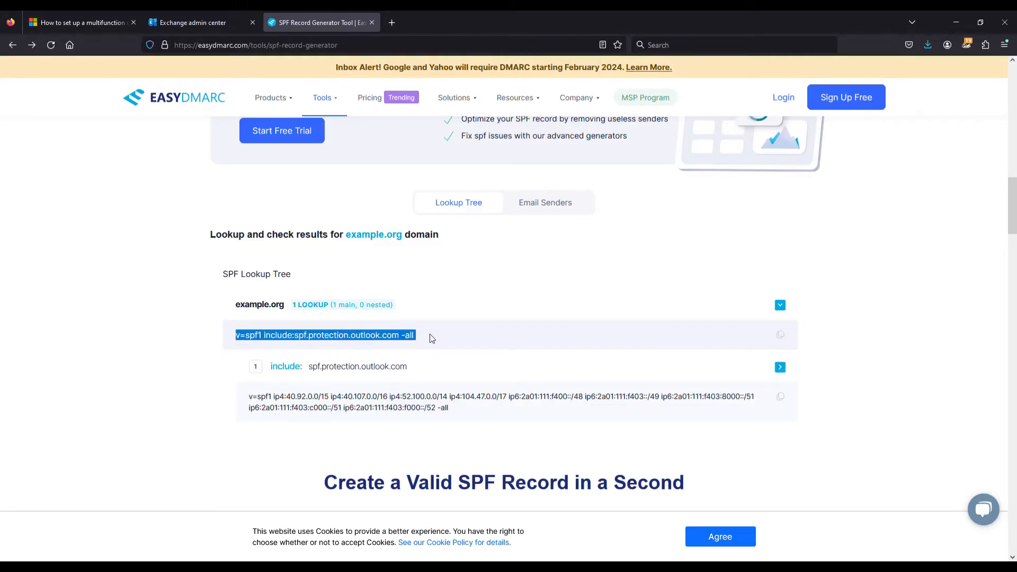
click(246, 344)
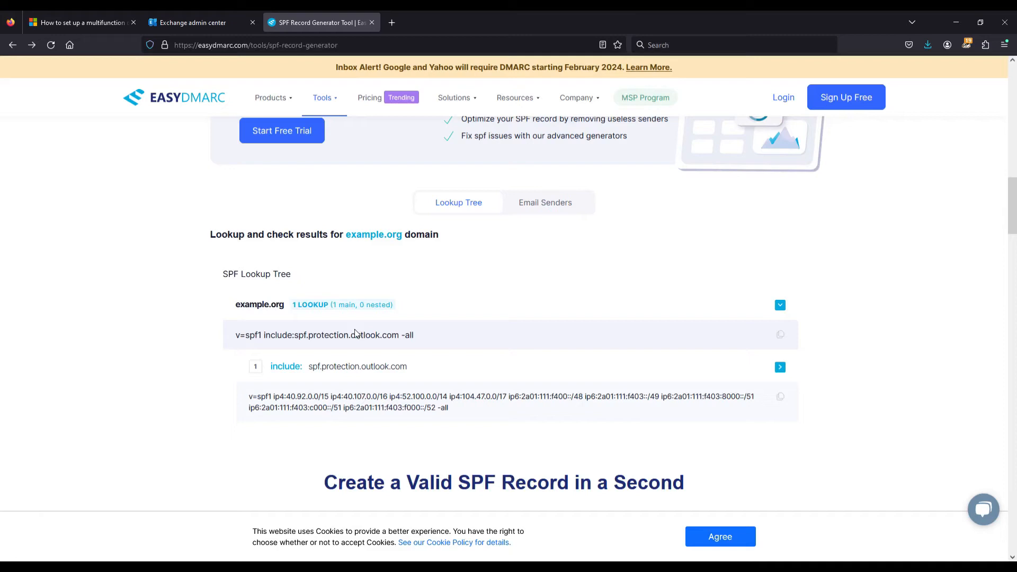
Step: Add the IPv4 source 12.34.56.78 for example.org alongside the spf.protection.outlook.com include and generate the SPF record
scroll(366, 342, up, 9)
scroll(372, 348, up, 4)
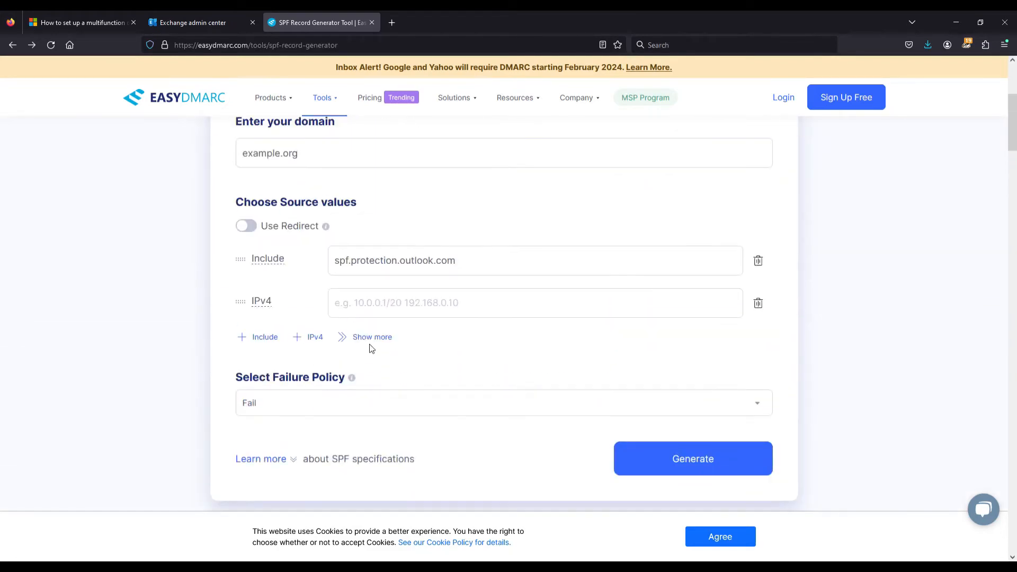
click(411, 306)
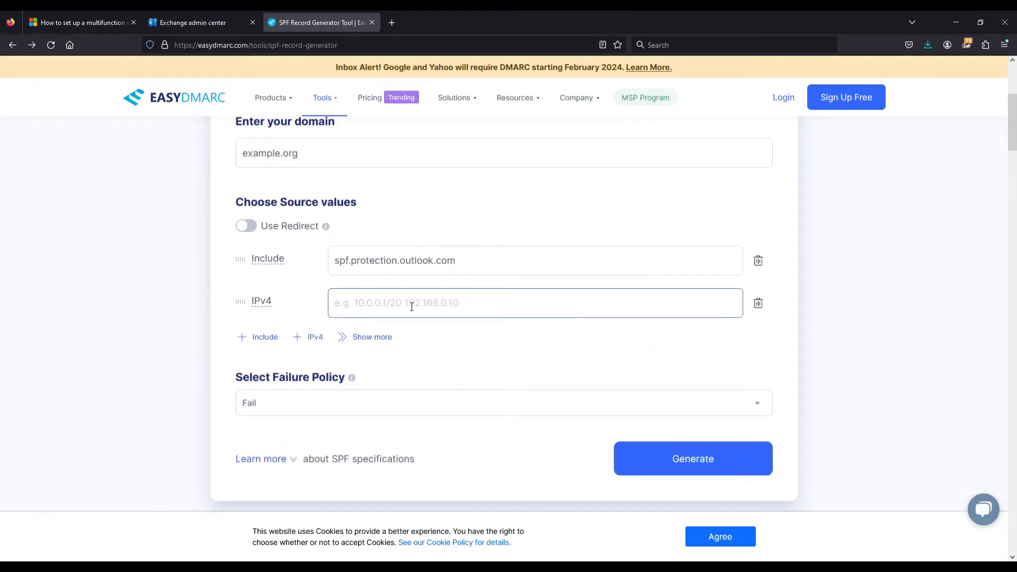
text(12.34.56.78)
click(670, 461)
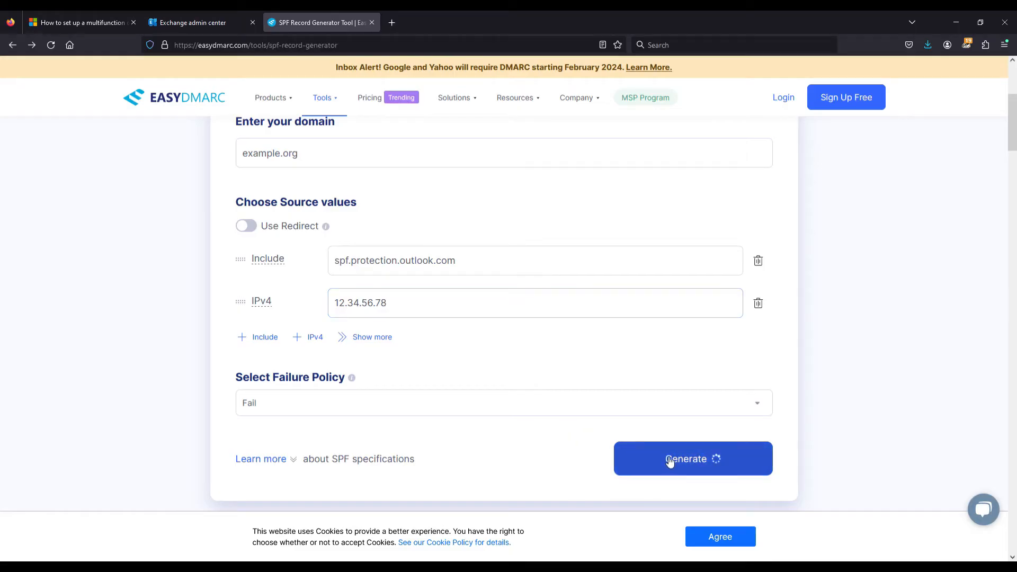
Step: Collapse the spf.protection.outlook.com include in the SPF lookup tree and examine the generated record for example.org
scroll(602, 431, down, 15)
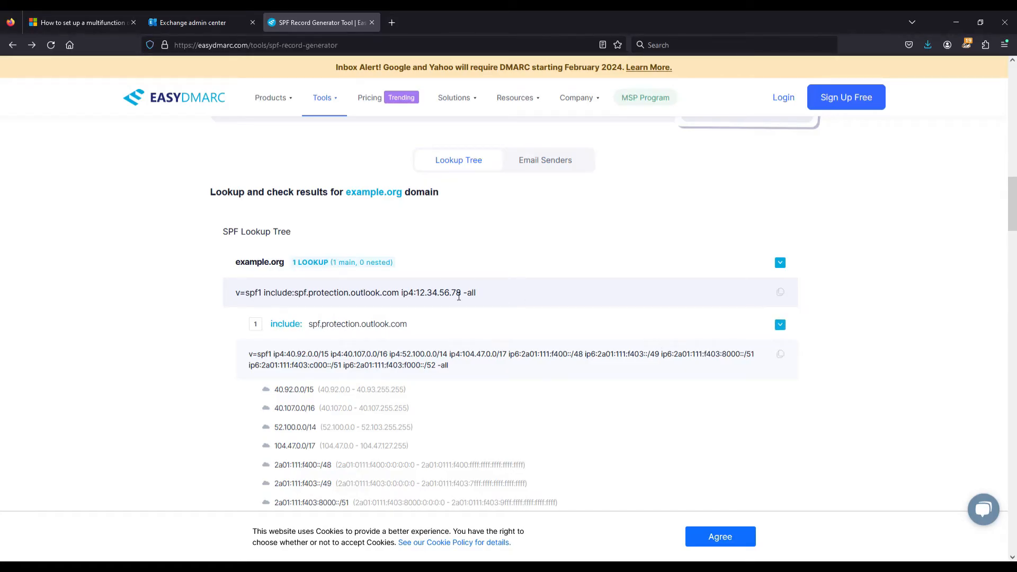
click(780, 325)
scroll(455, 313, up, 1)
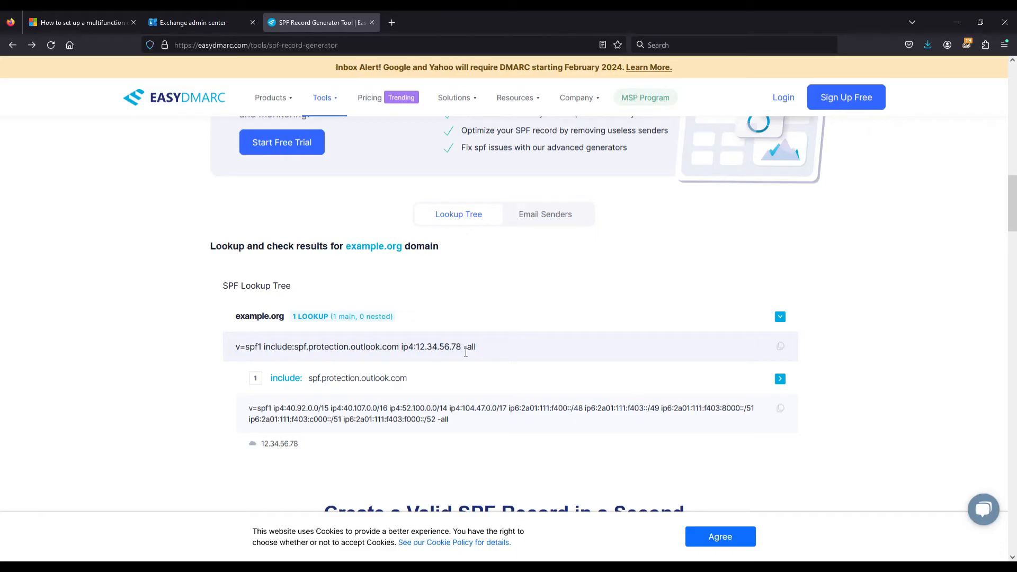
drag(488, 348, 233, 354)
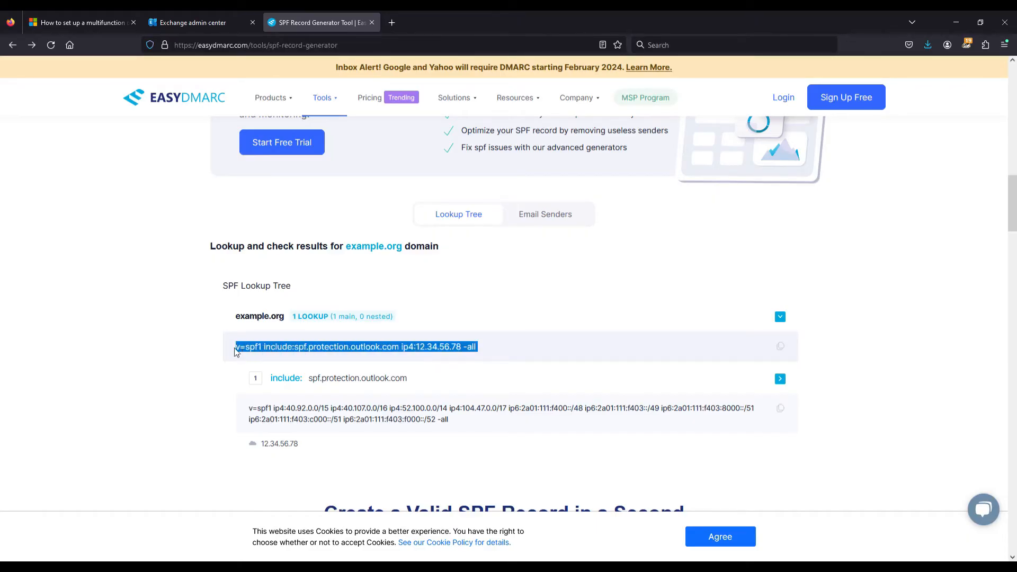
click(494, 354)
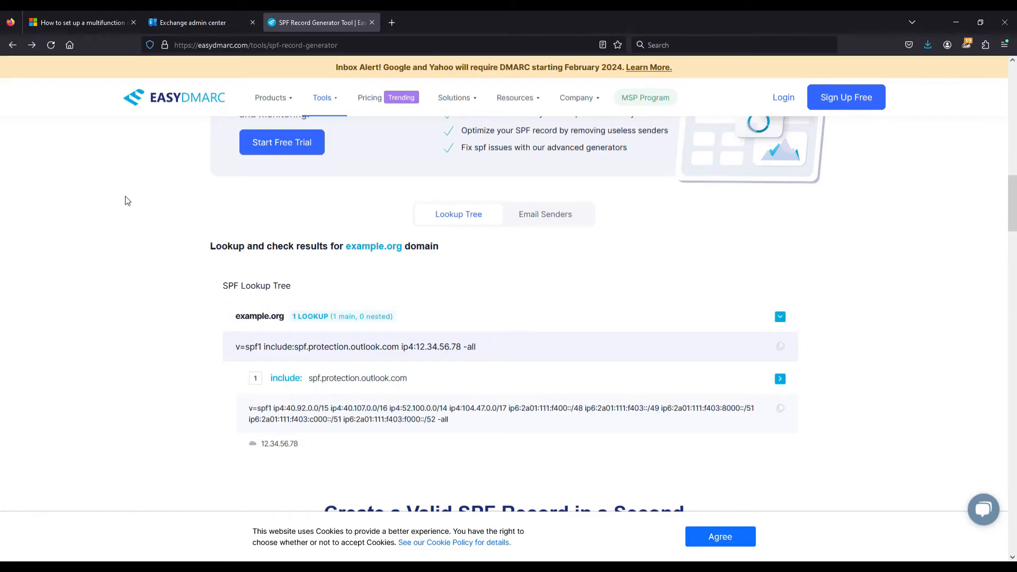
Step: Switch to the Microsoft Learn article to consult the settings for relaying email through an IP address-based connector
click(93, 21)
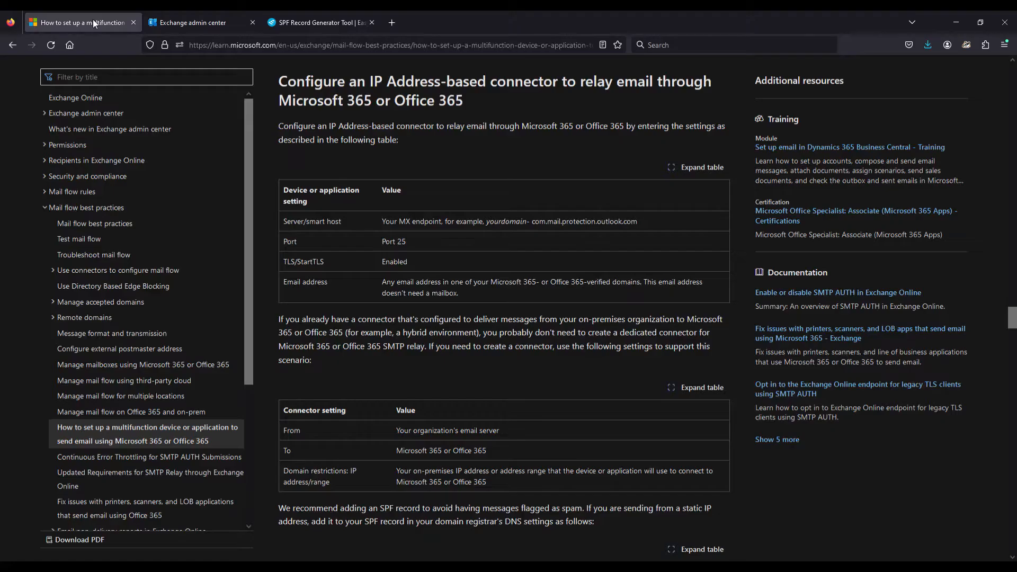